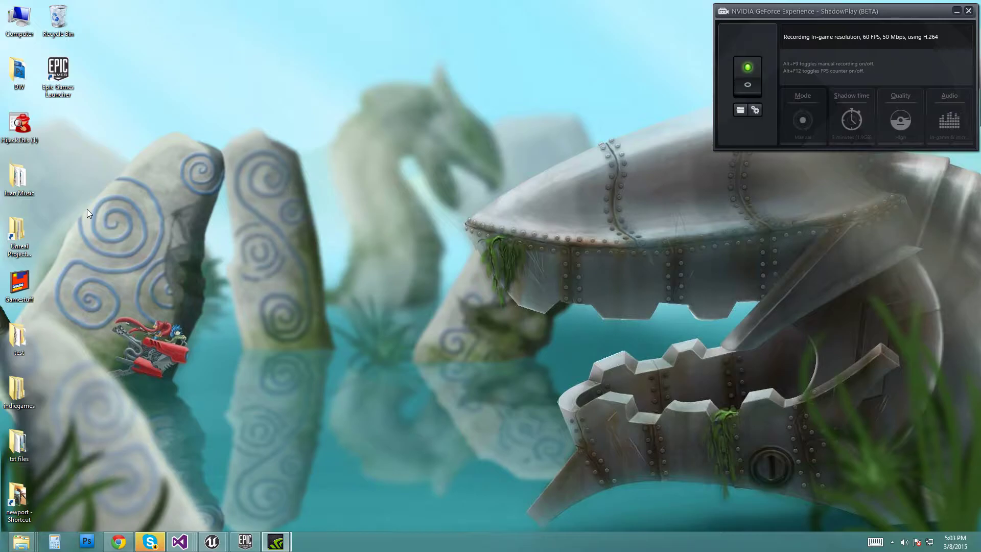
# Navigate into the TStest2 project folder under Unreal Projects
pyautogui.doubleClick(24, 243)
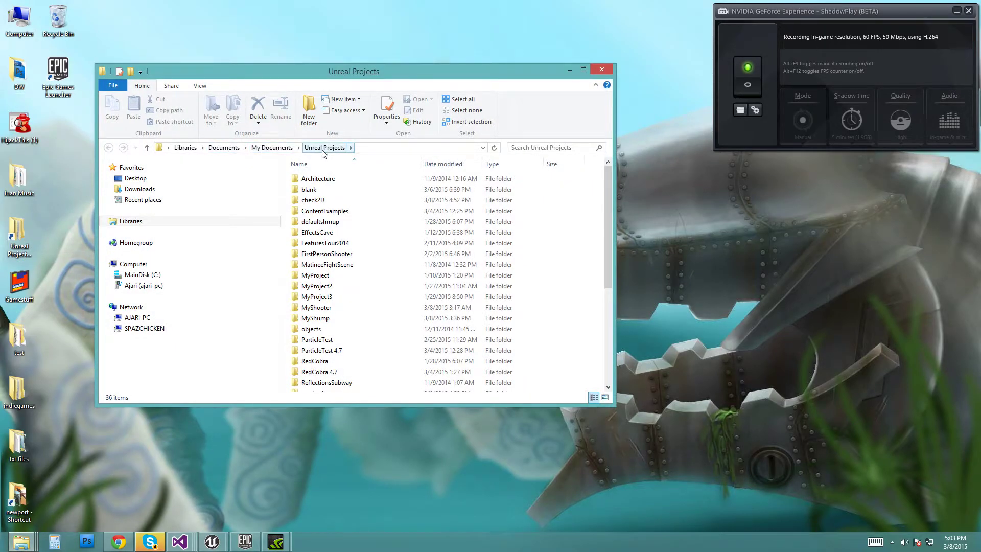
pyautogui.moveTo(609, 174); pyautogui.dragTo(613, 298)
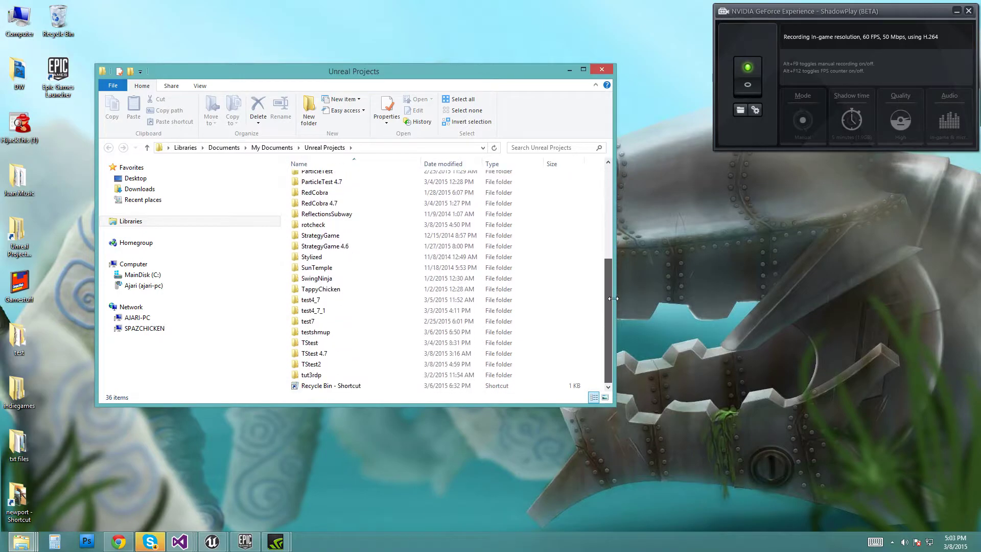
pyautogui.doubleClick(316, 367)
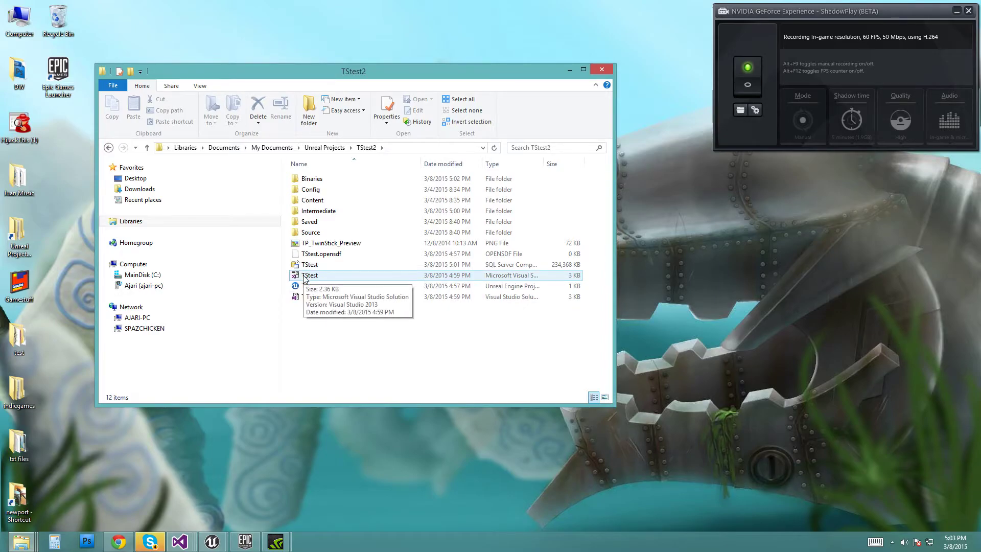
# Delete the TStest Visual Studio solution file and TStest.v12 from TStest2
pyautogui.moveTo(309, 276)
pyautogui.click(309, 277)
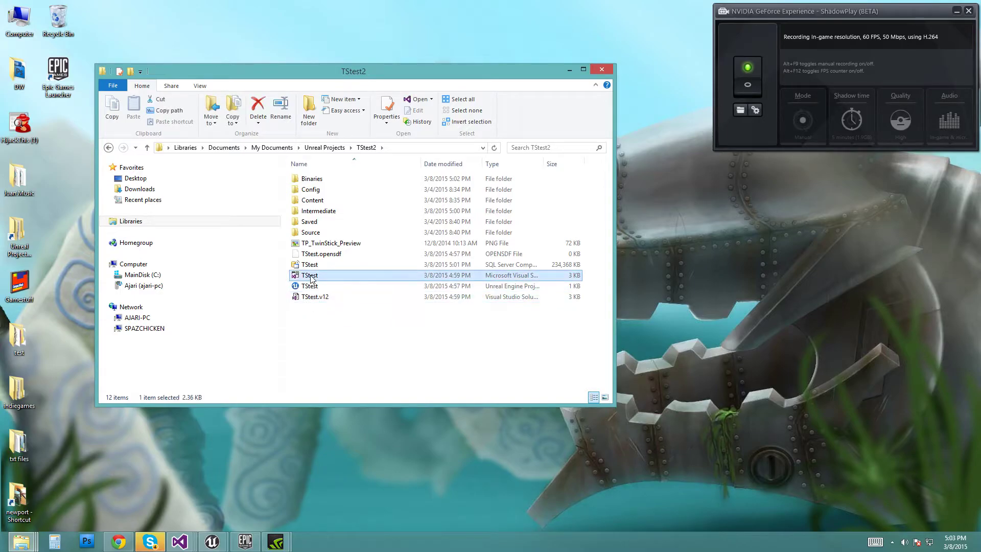
pyautogui.press('Delete')
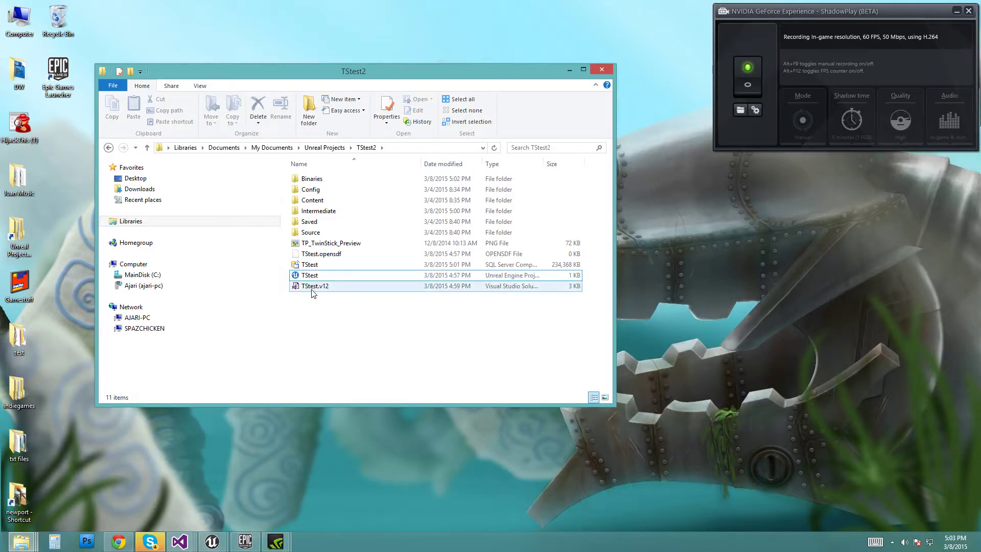
pyautogui.click(312, 289)
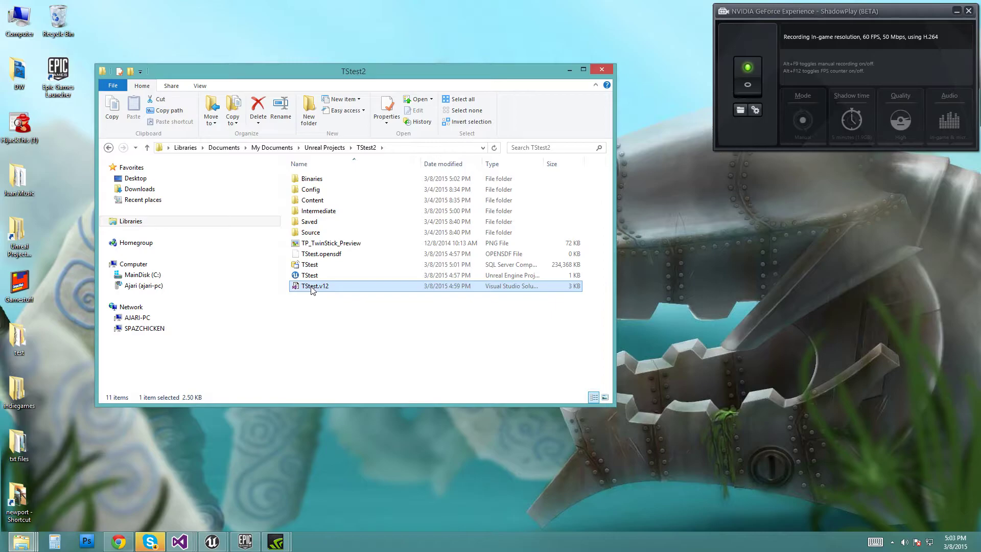
pyautogui.press('Delete')
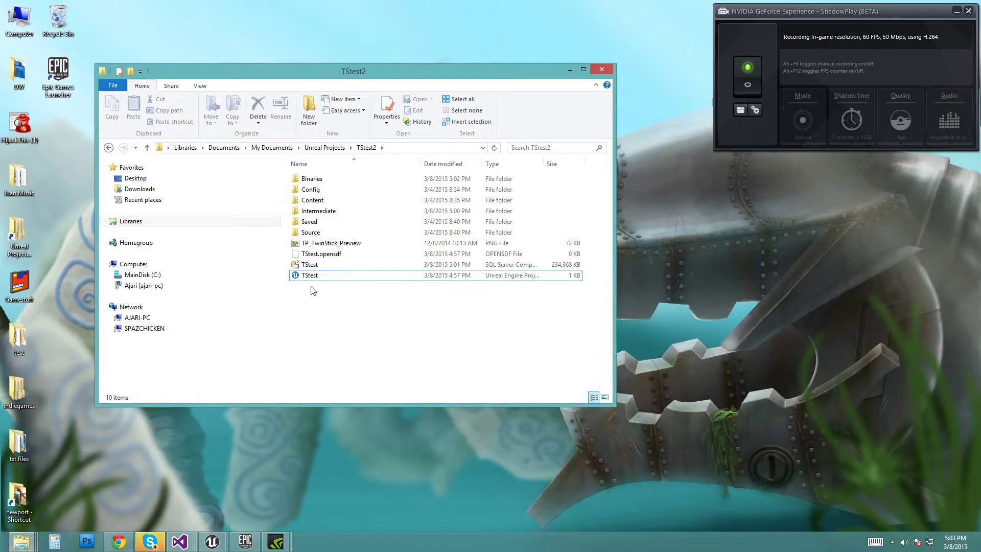
# Rename Binaries' Win64 folder to Wiccn64 and return to TStest2
pyautogui.click(312, 183)
pyautogui.doubleClick(314, 184)
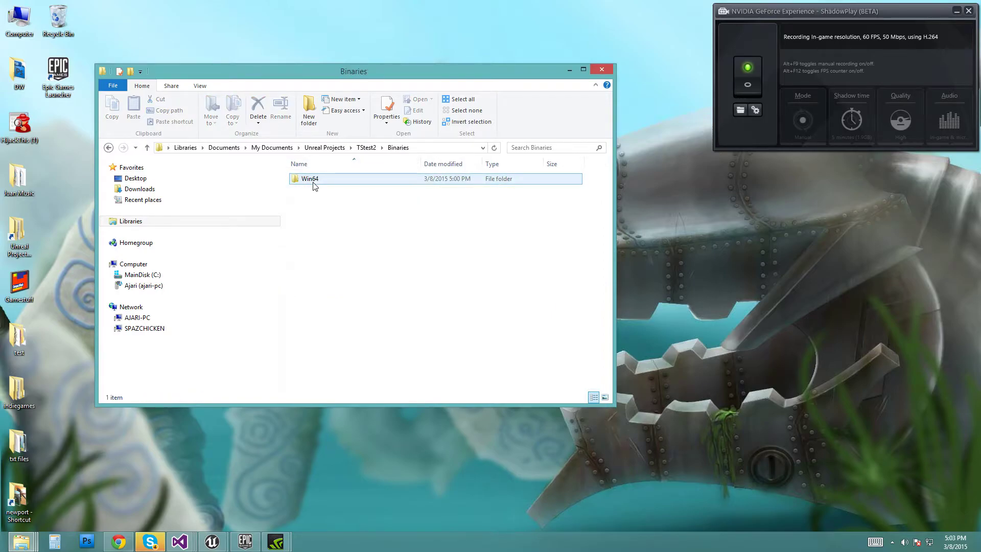
pyautogui.rightClick(311, 183)
pyautogui.click(192, 374)
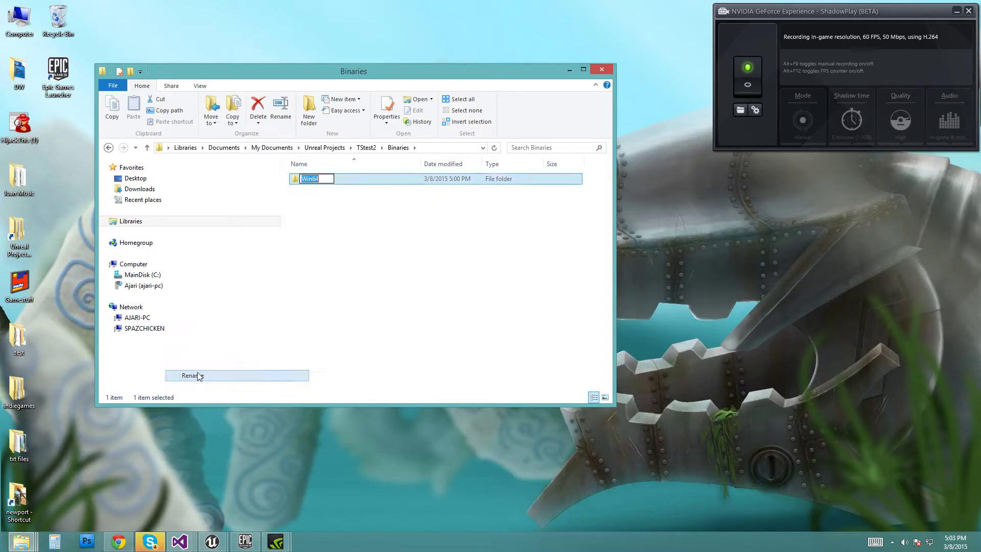
pyautogui.press('Left')
pyautogui.press('Right')
pyautogui.press('Right')
pyautogui.write('ccc')
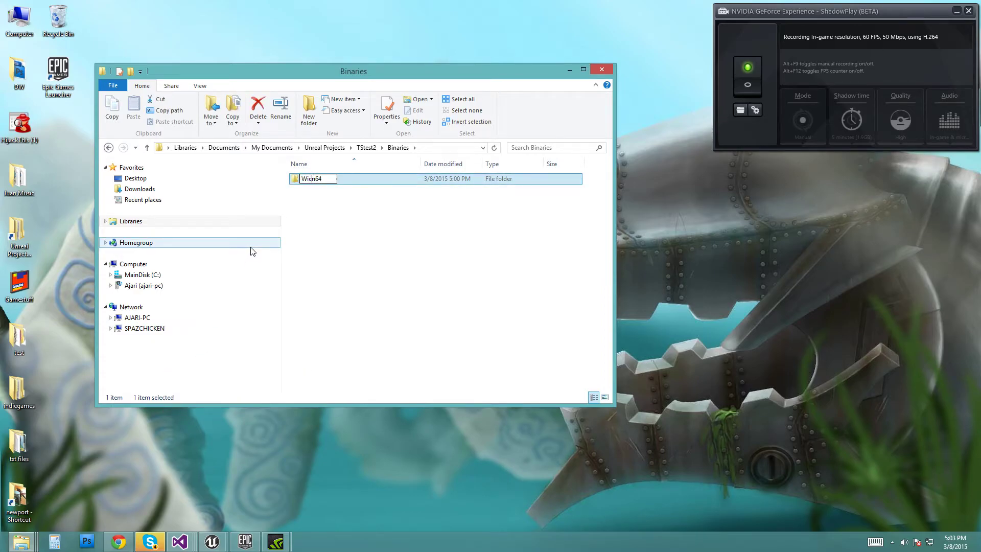
pyautogui.write('c')
pyautogui.click(353, 230)
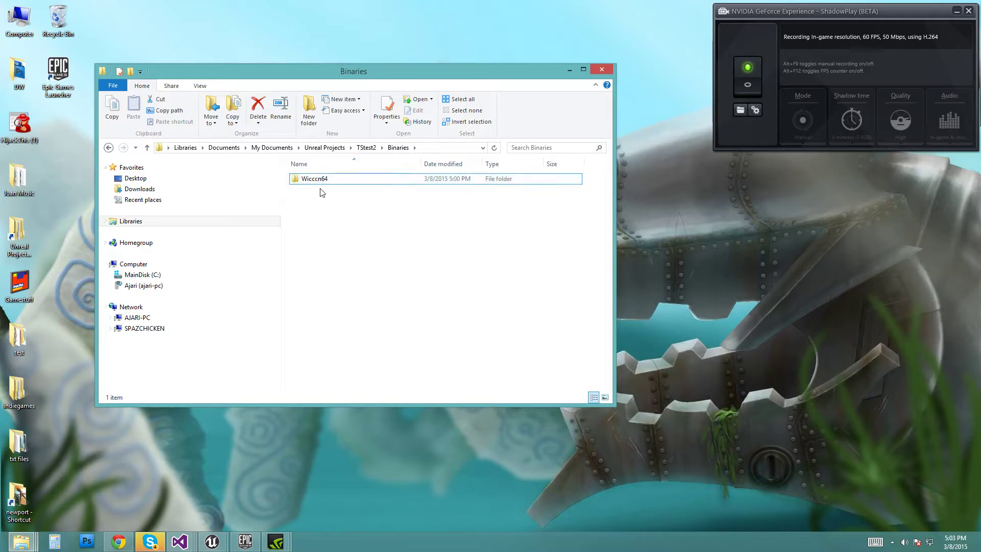
pyautogui.click(109, 148)
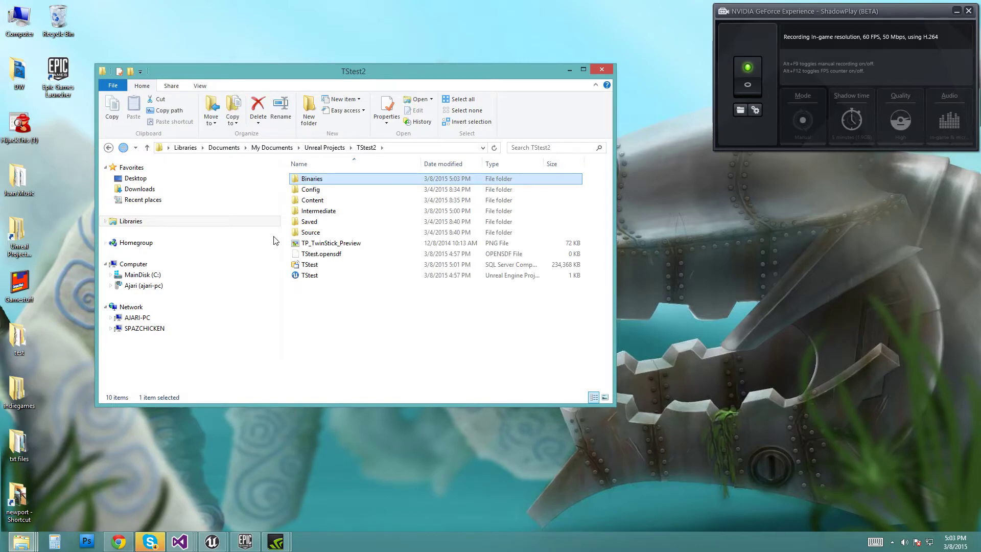
# Regenerate Visual Studio project files from the TStest .uproject context menu
pyautogui.rightClick(303, 276)
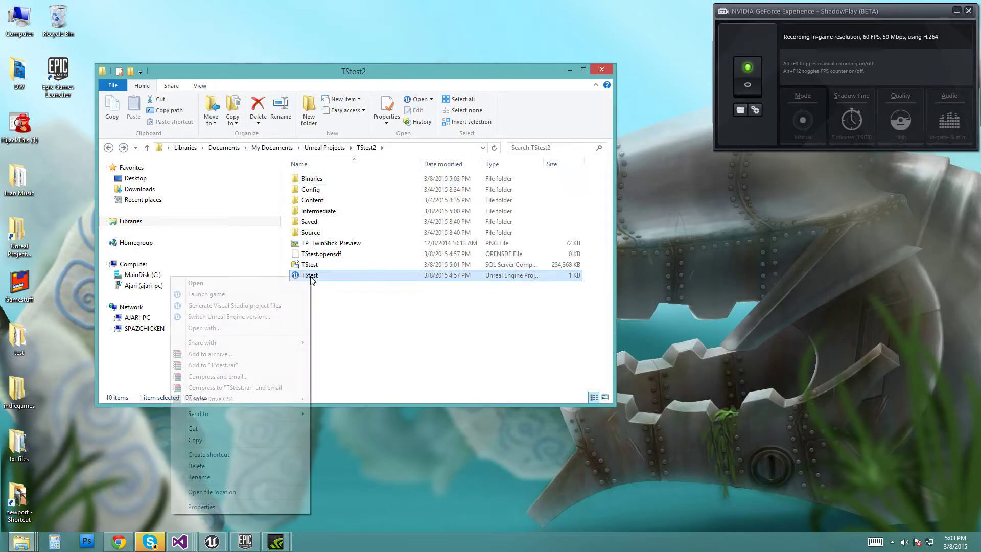
pyautogui.click(253, 307)
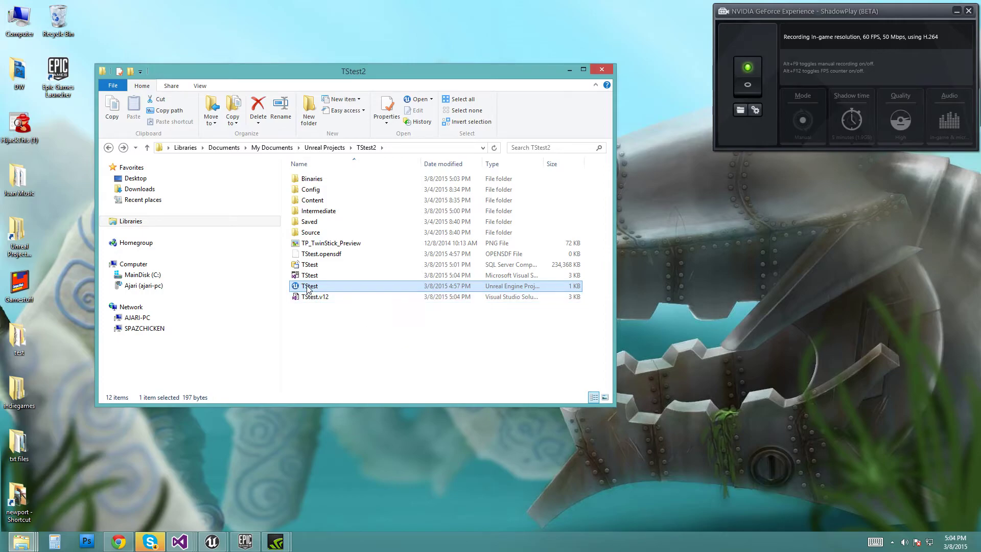
pyautogui.moveTo(309, 286)
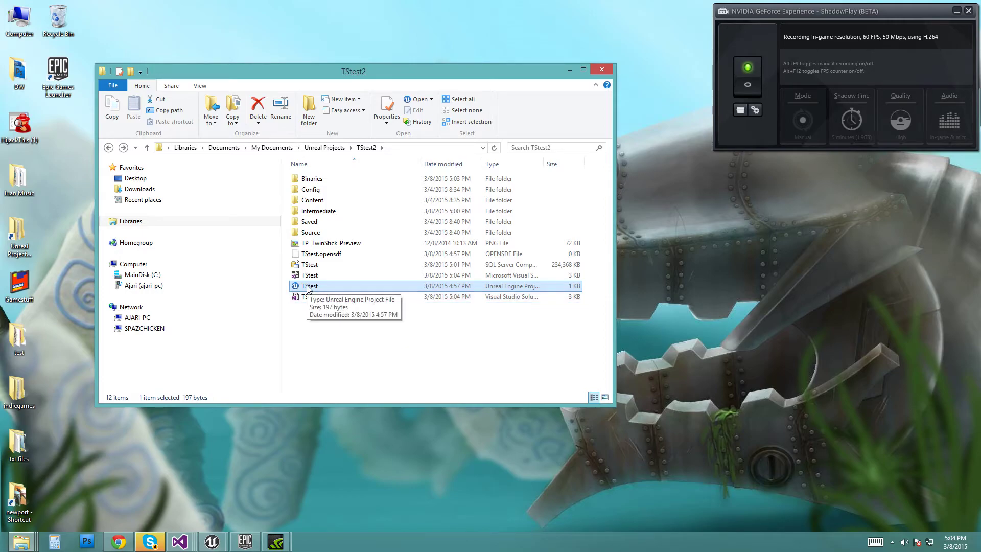
pyautogui.rightClick(307, 286)
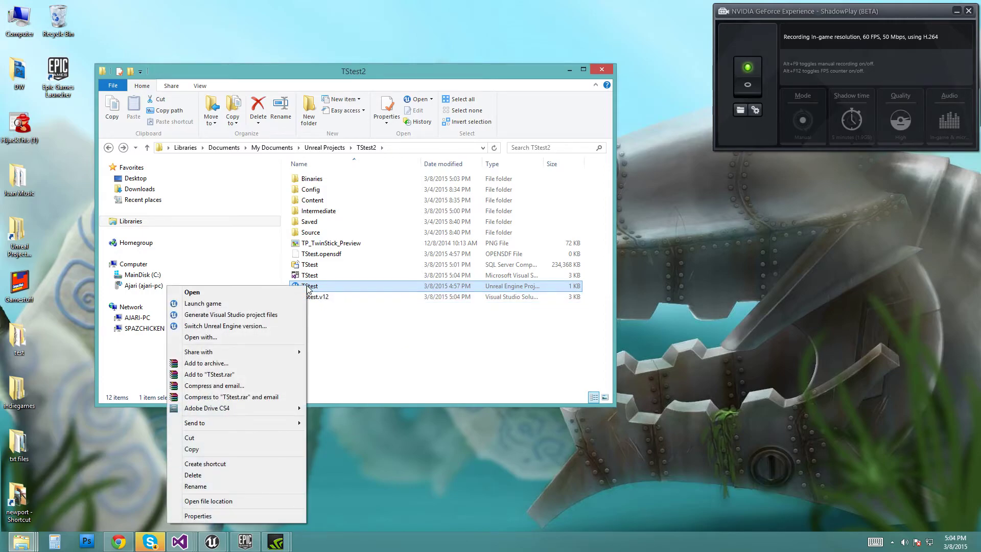
pyautogui.click(243, 327)
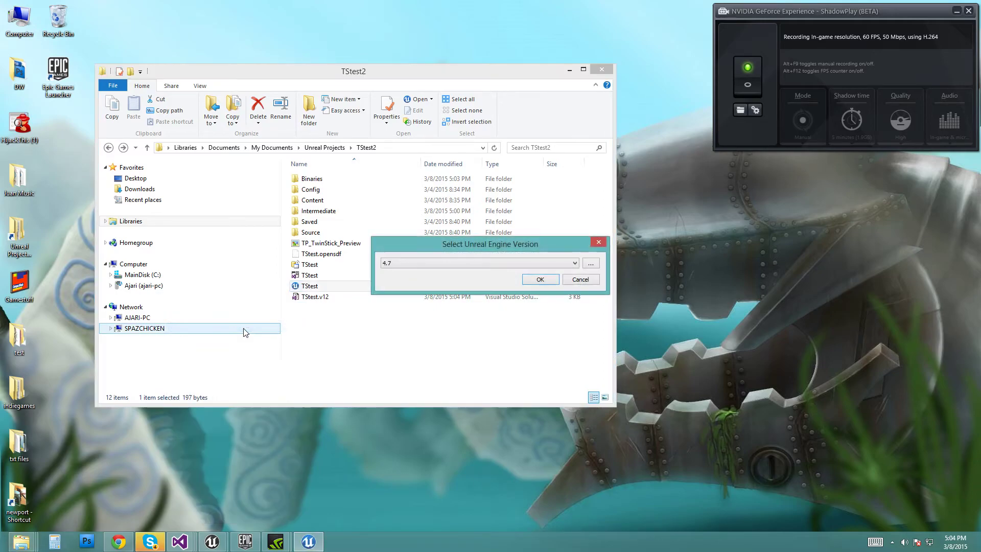
pyautogui.click(404, 263)
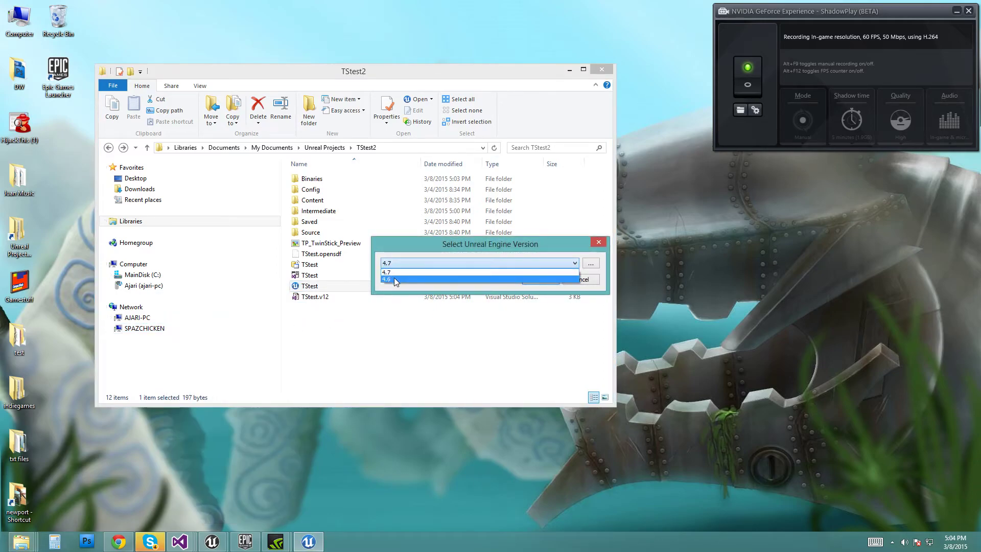
pyautogui.click(394, 277)
pyautogui.click(388, 264)
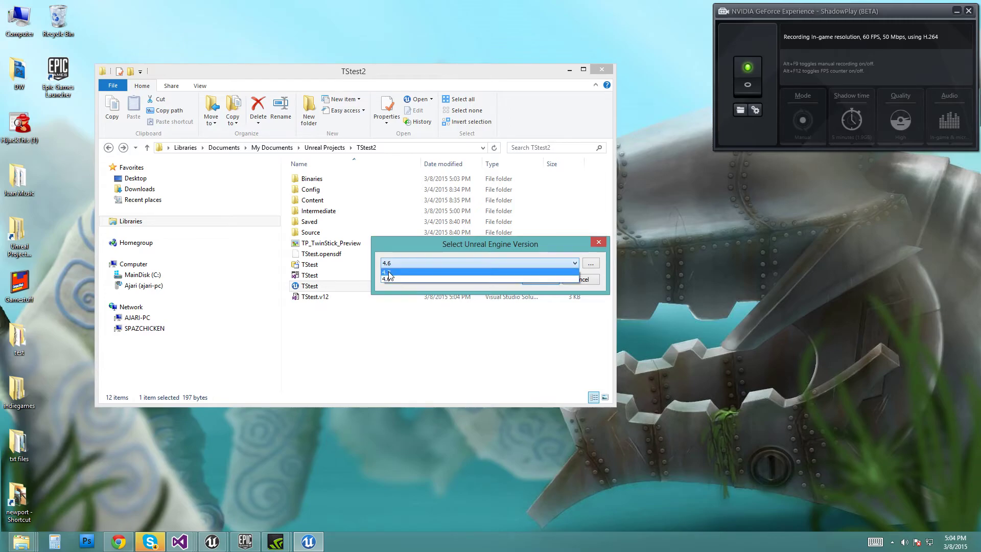
pyautogui.click(389, 272)
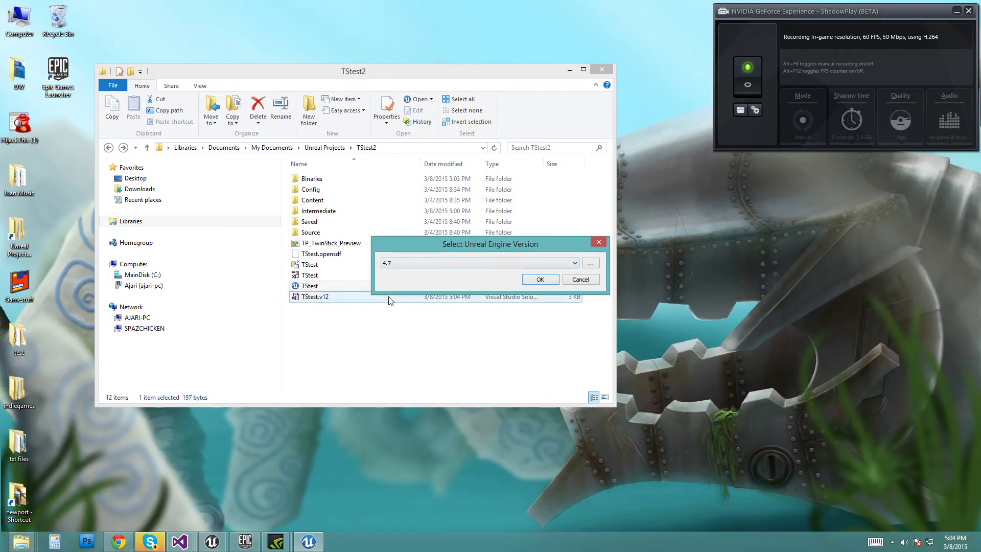
pyautogui.click(580, 279)
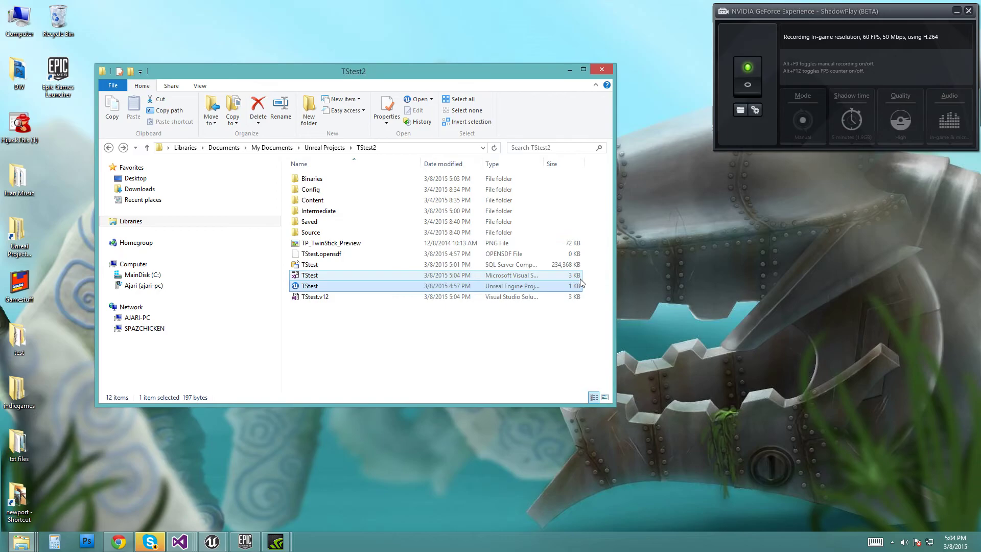